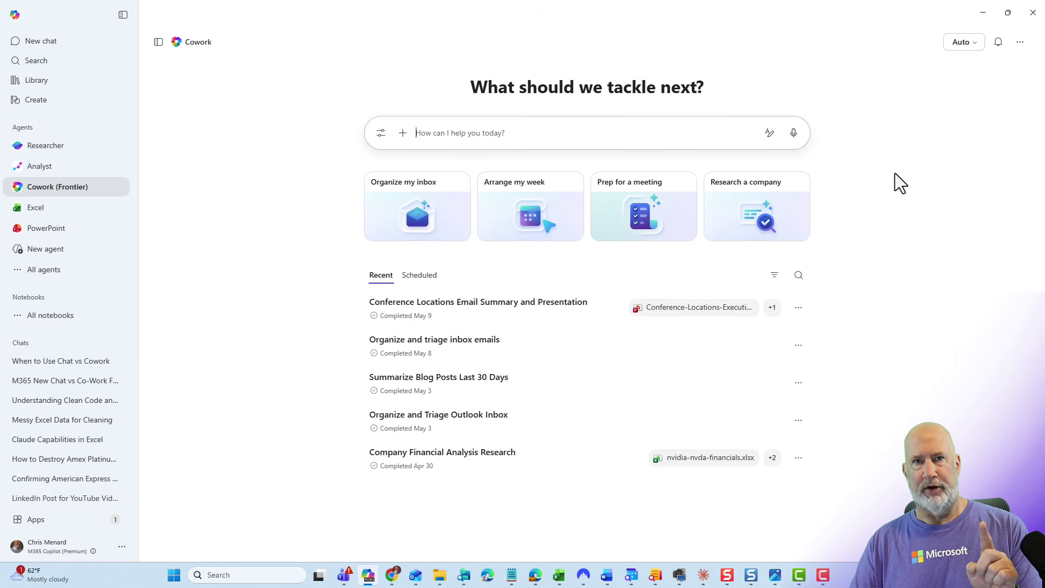
Check which AI models are offered for Cowork, leaving the selection on Auto.
click(976, 49)
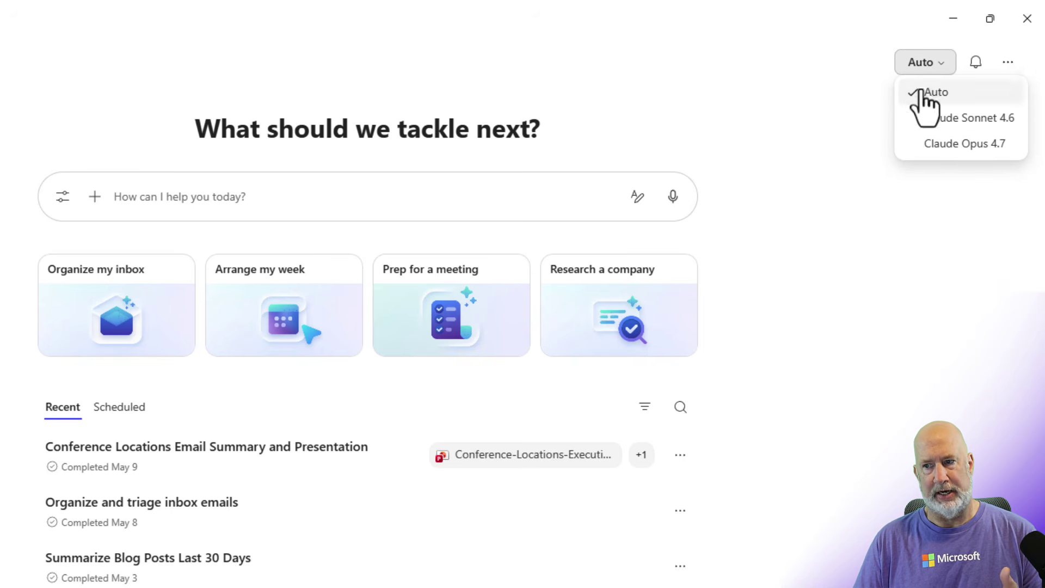
click(916, 68)
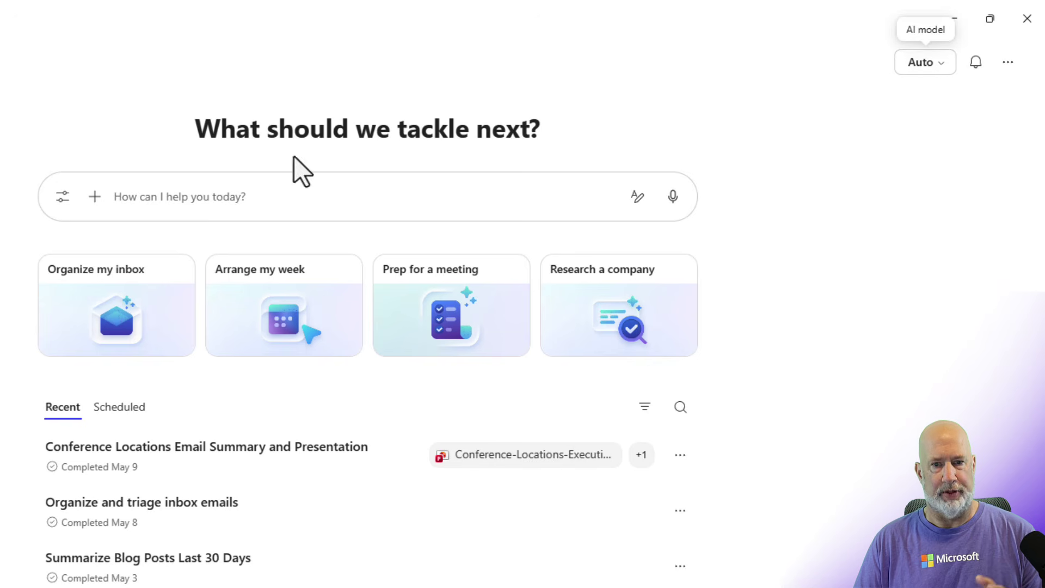
click(181, 204)
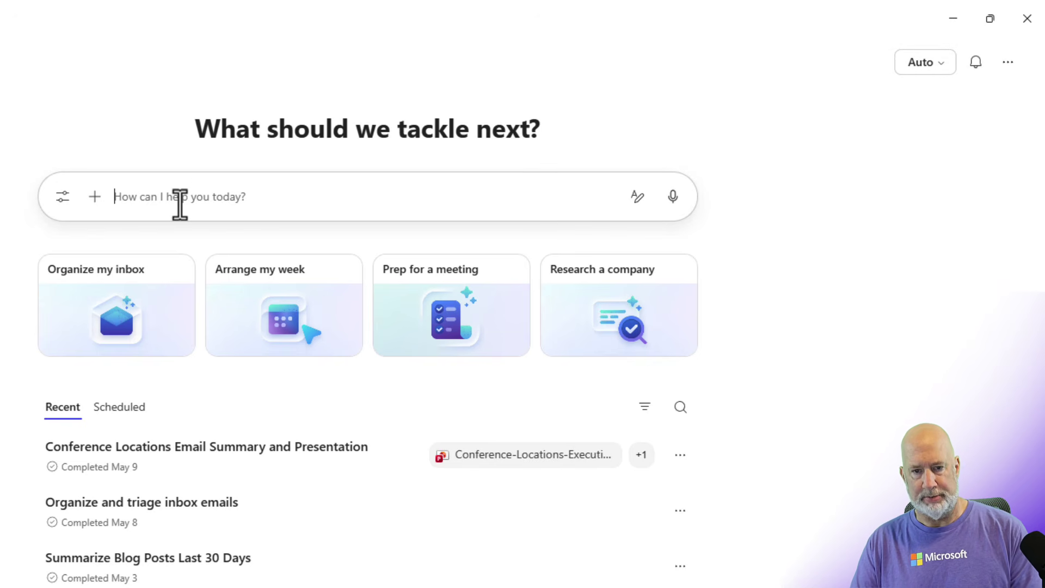
Open the recent task "Conference Locations Email Summary and Presentation" and review its original prompt, build stages and deliverables.
click(69, 447)
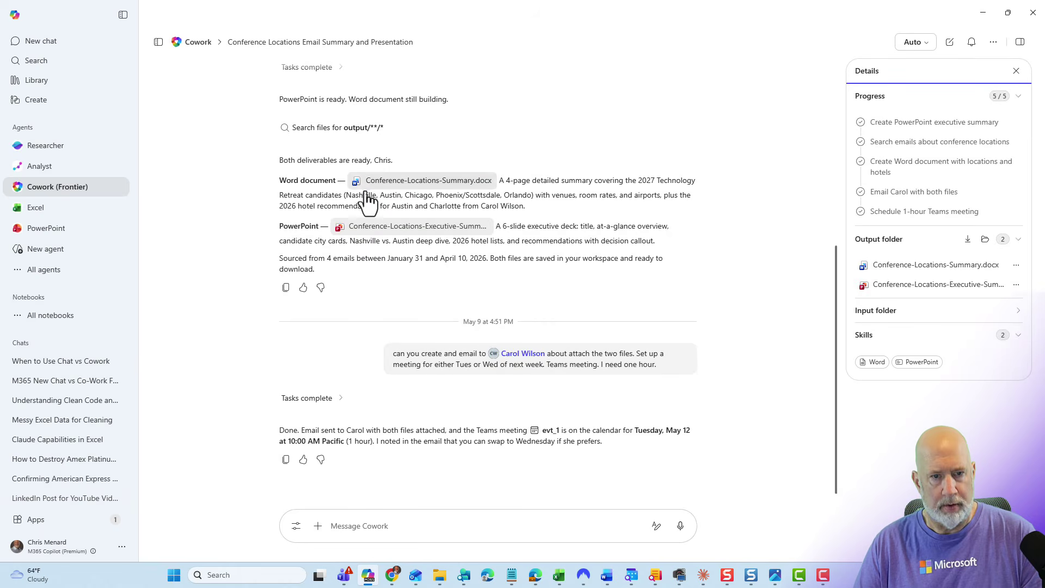
scroll(595, 181, up, 5)
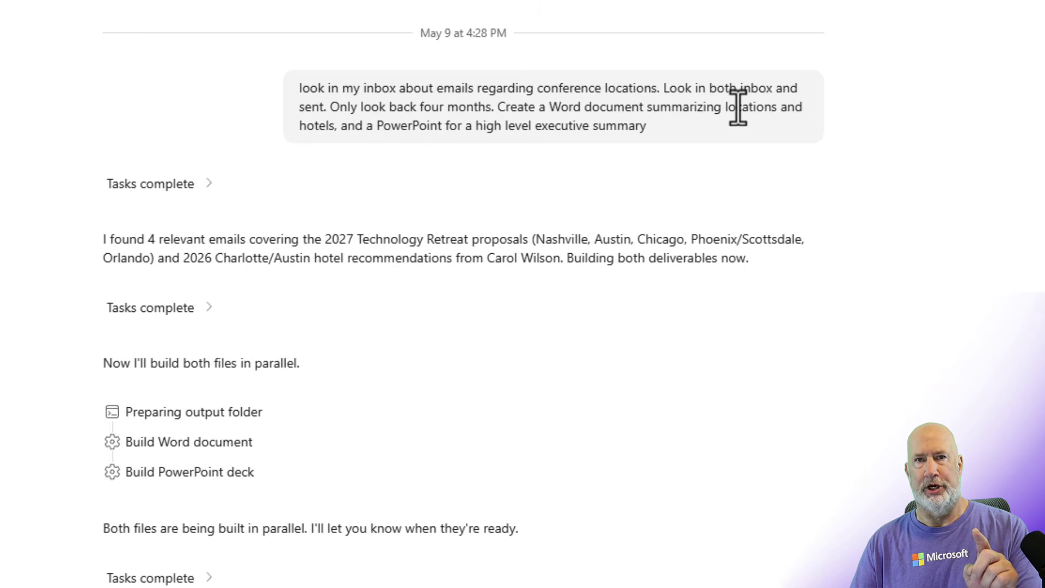
click(462, 544)
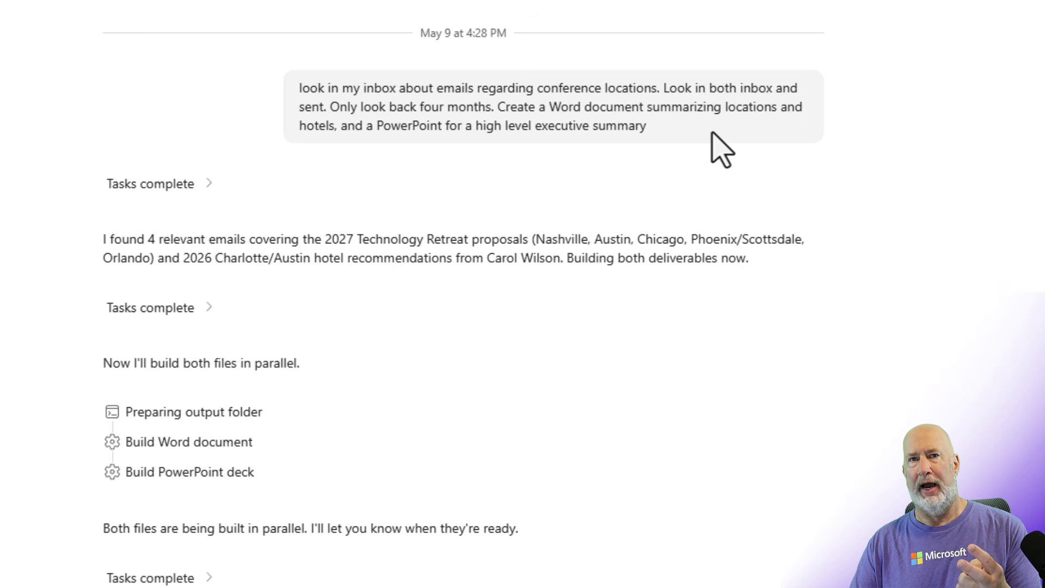
scroll(767, 276, down, 7)
scroll(650, 222, up, 2)
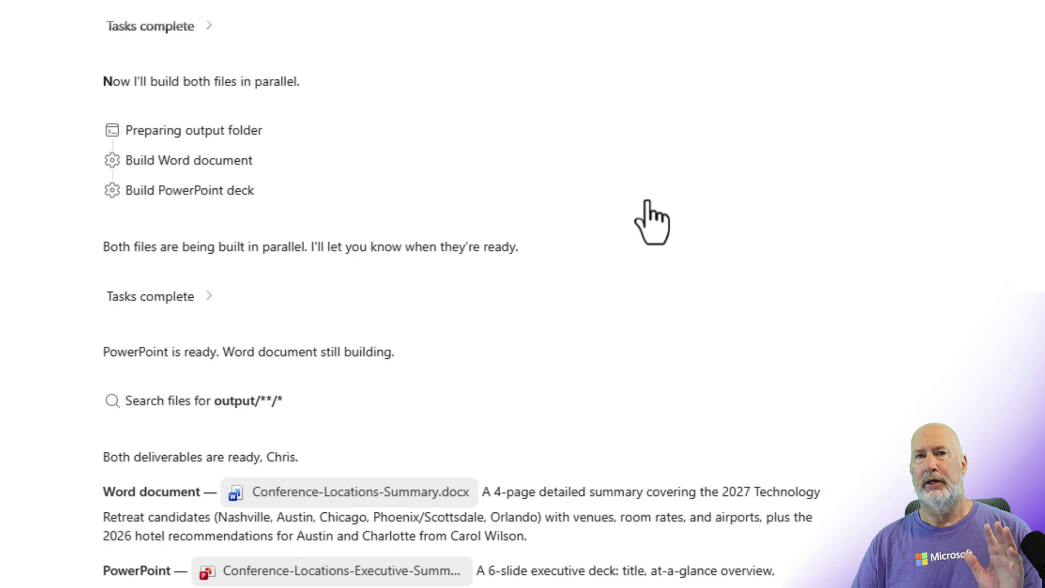
scroll(652, 222, up, 2)
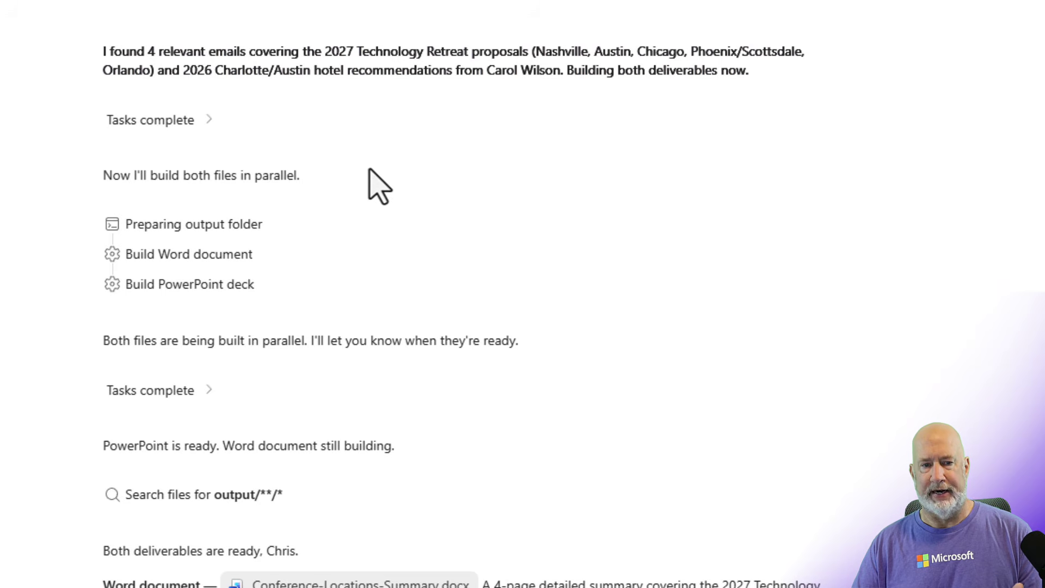
scroll(390, 196, down, 2)
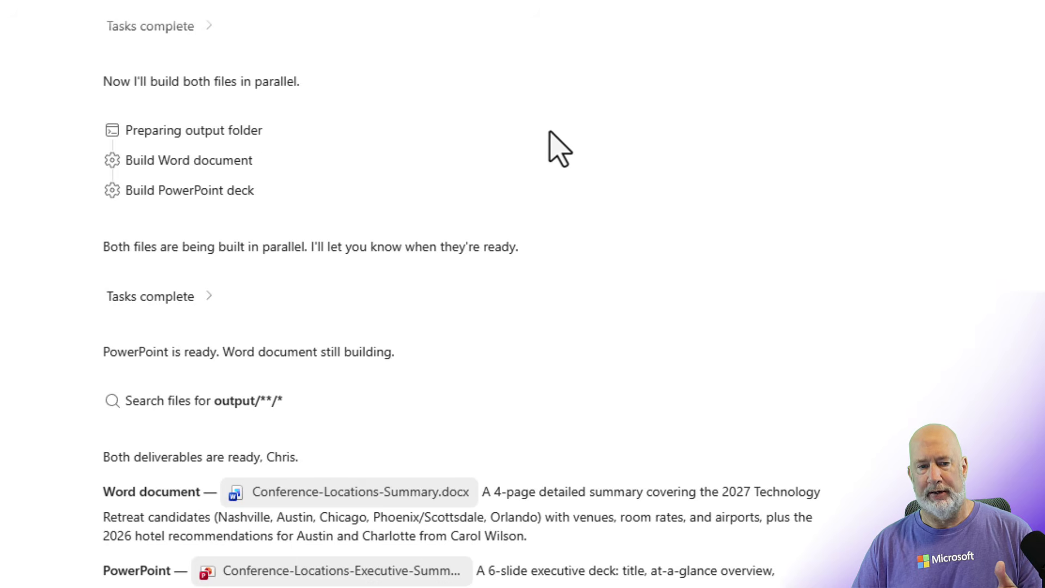
scroll(555, 147, down, 6)
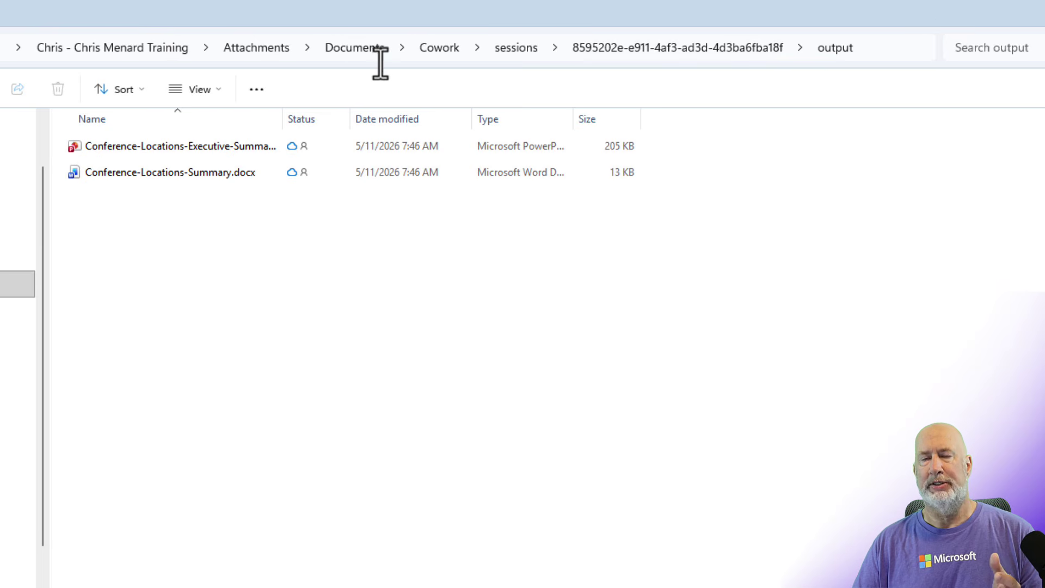
Browse from the sessions folder back into the 8595202e session's output folder and widen the Name column to show full file names.
click(517, 48)
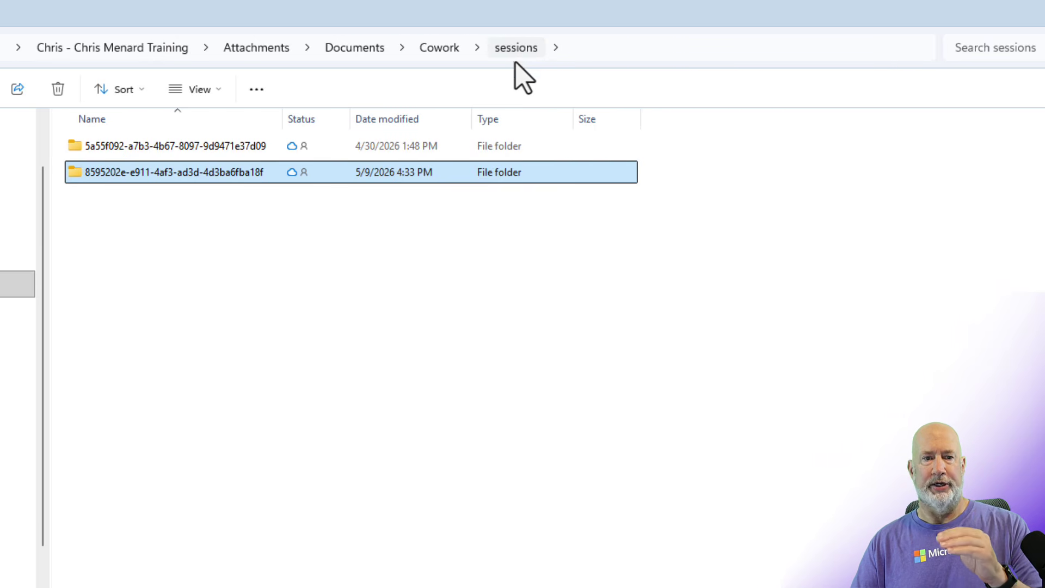
double_click(243, 175)
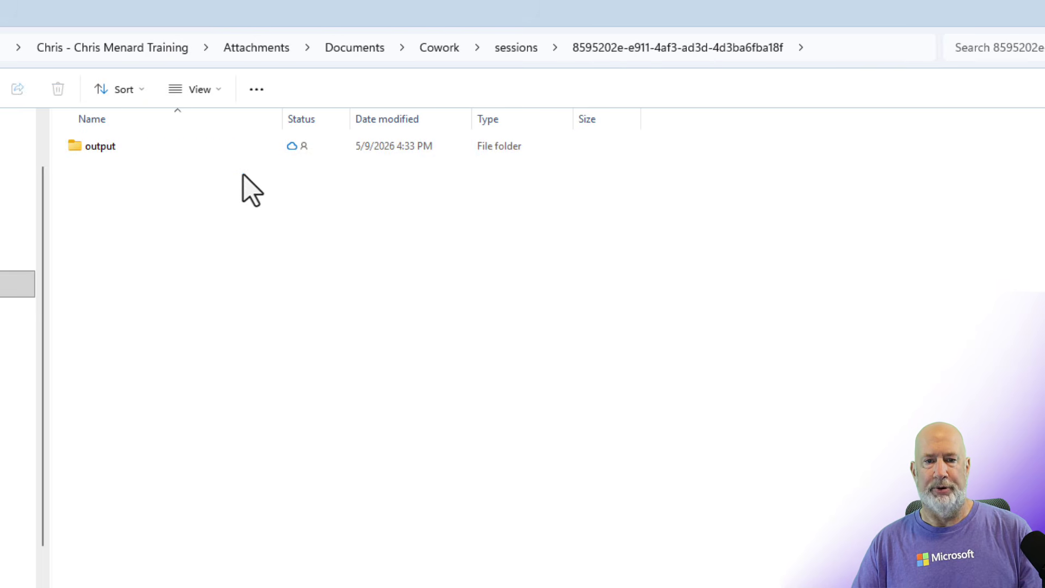
click(97, 150)
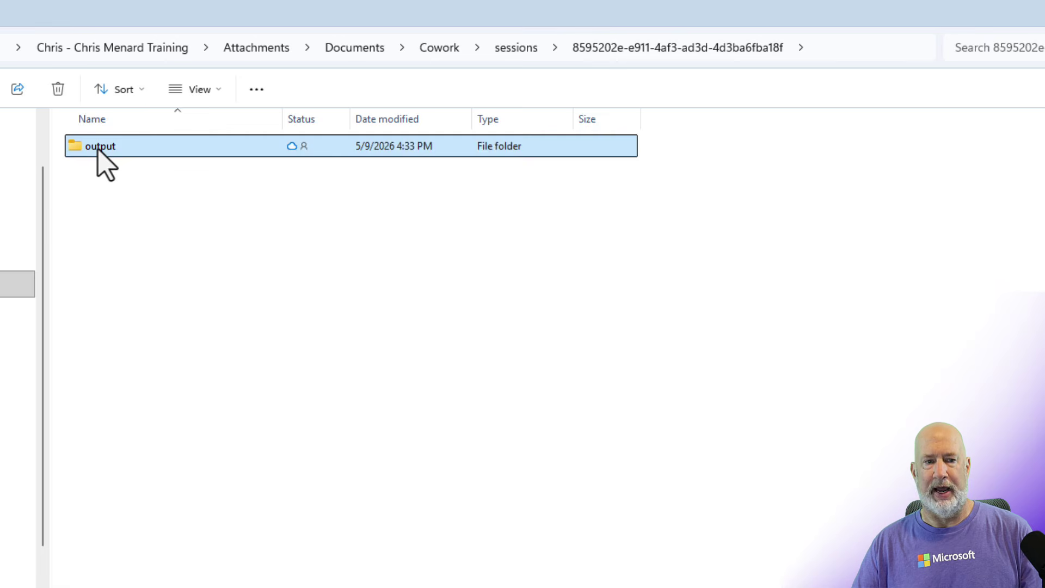
double_click(98, 150)
drag(282, 122, 451, 130)
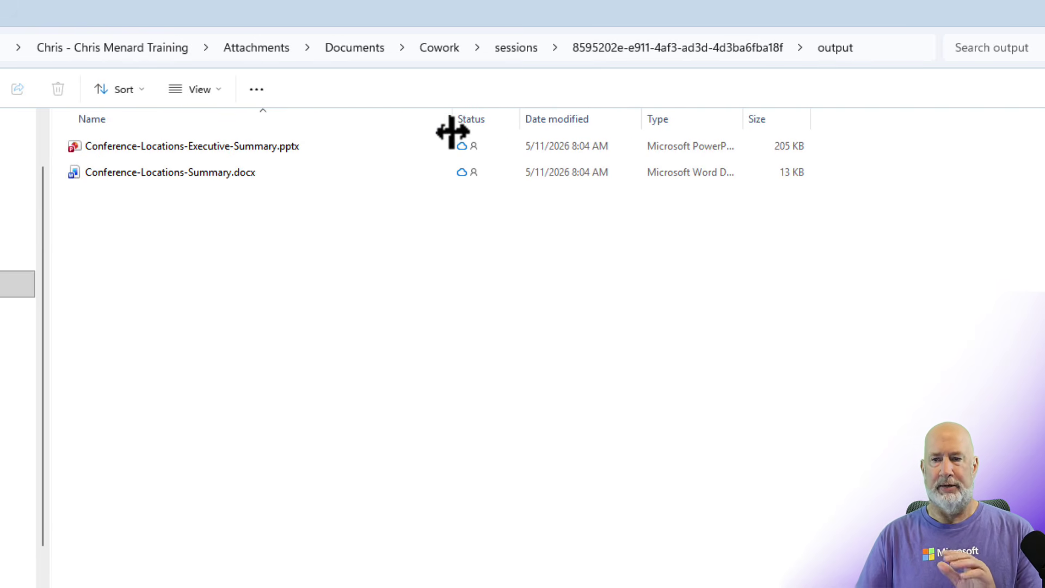
Switch back to Cowork and examine the task's output files, skills, progress list and the follow-up request for an email and Teams meeting.
key(alt+Tab)
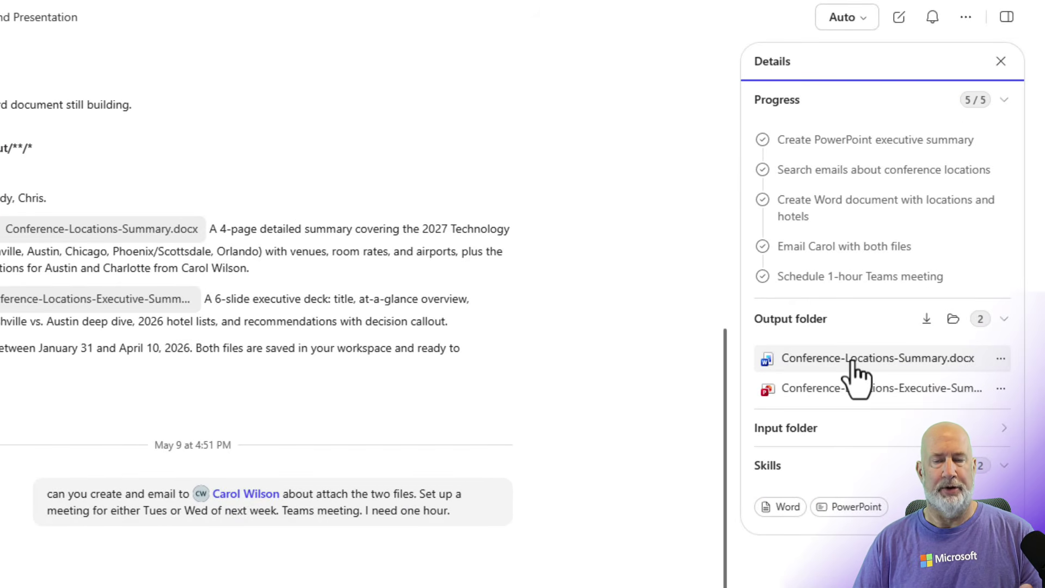
mouse_move(853, 364)
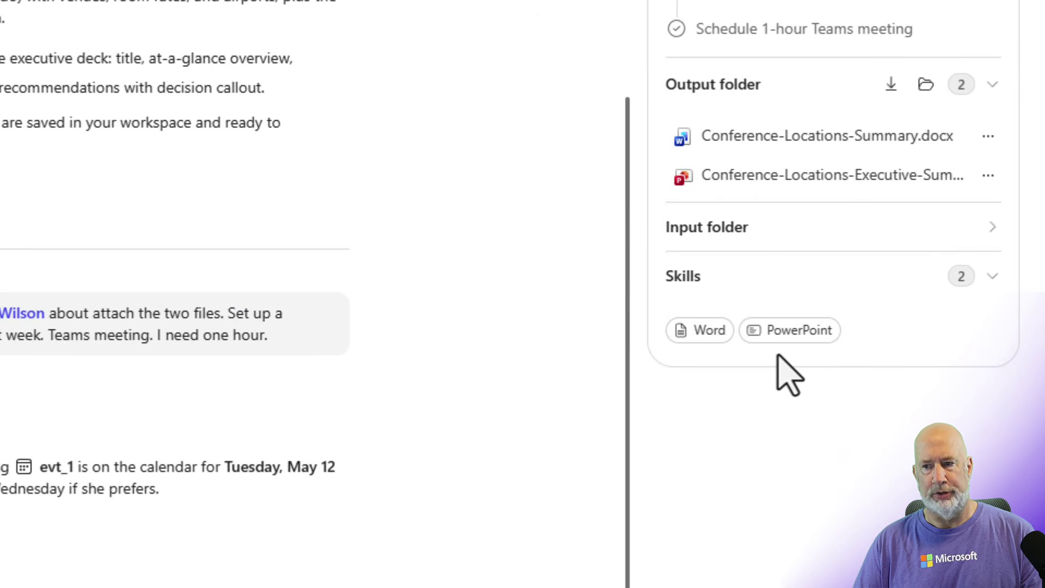
mouse_move(783, 218)
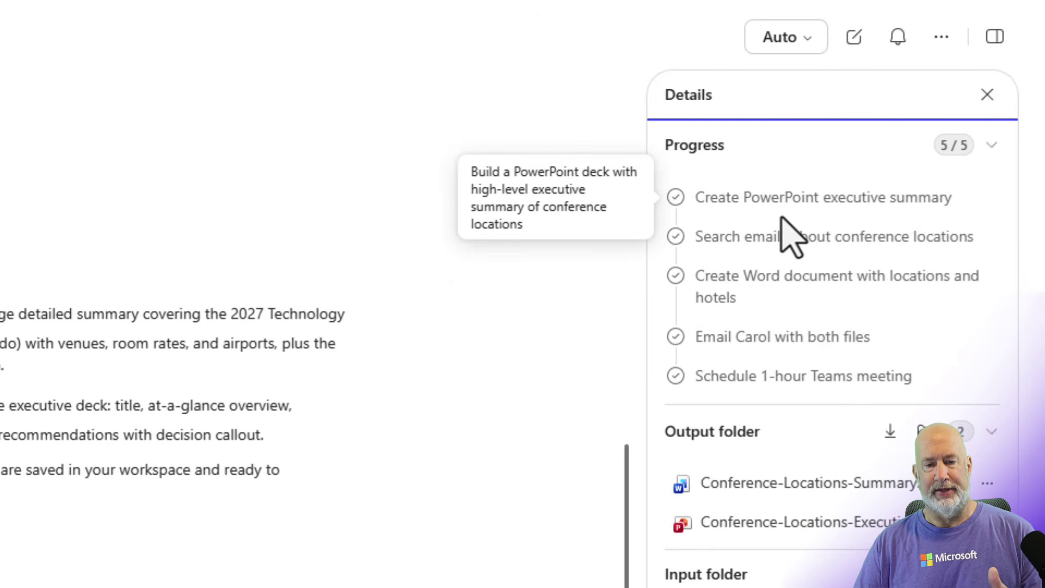
mouse_move(527, 357)
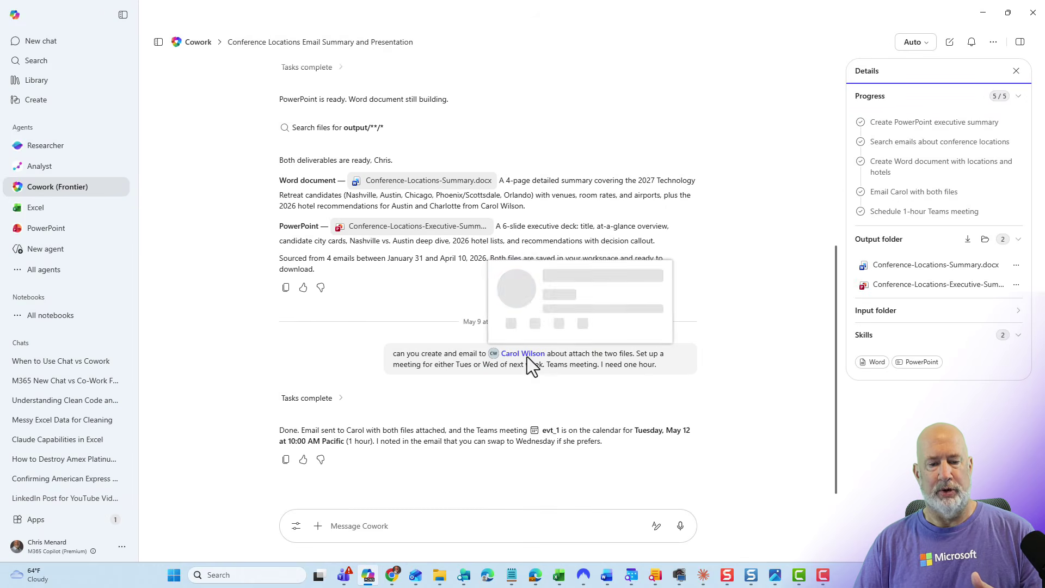
Preview Conference-Locations-Summary.docx and read through its pages on conference locations and hotels.
click(429, 186)
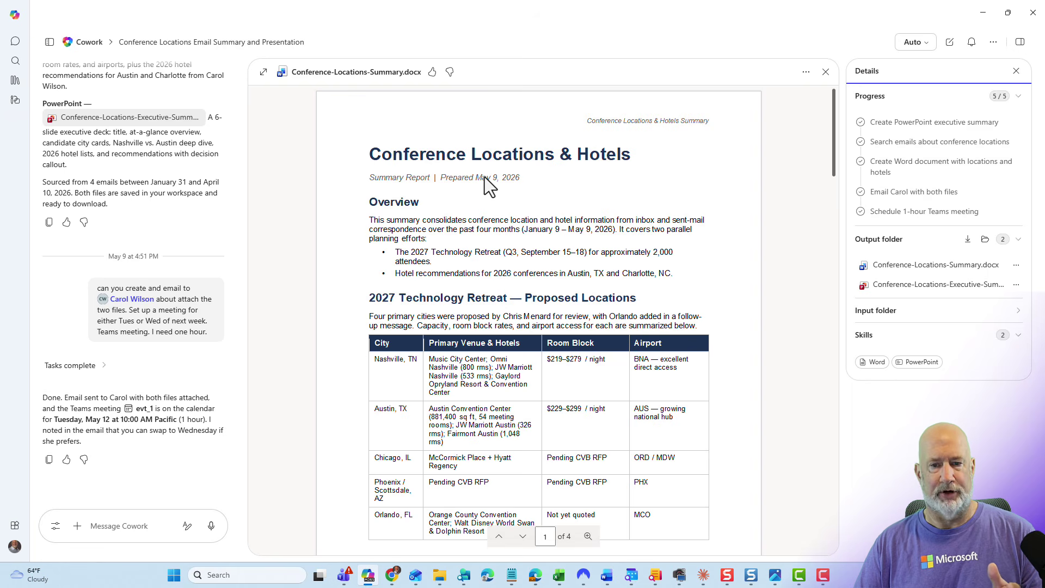
drag(834, 159, 799, 155)
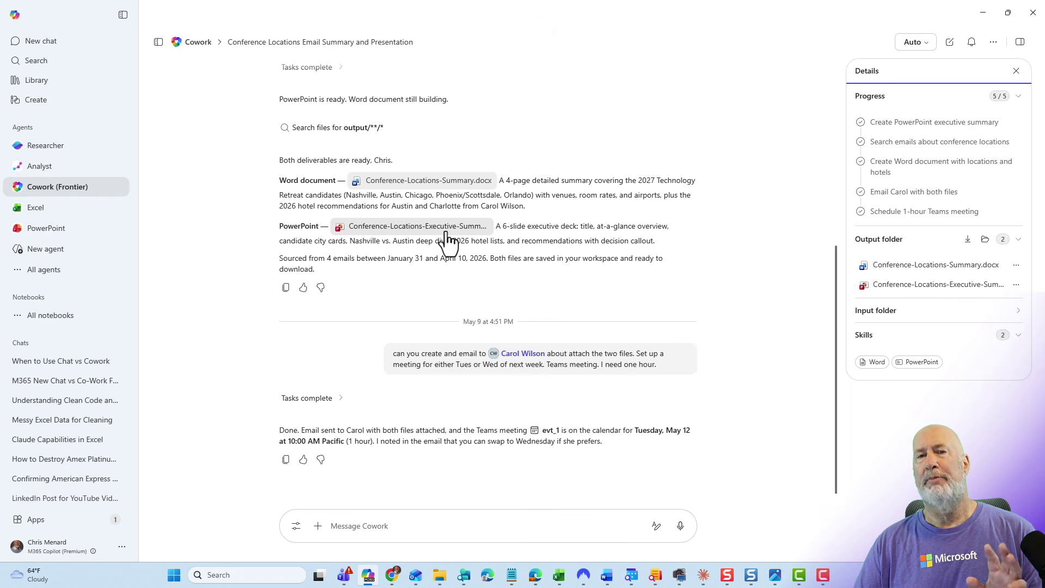
Preview Conference-Locations-Executive-Summary.pptx, page through all six slides, and close the preview.
click(446, 240)
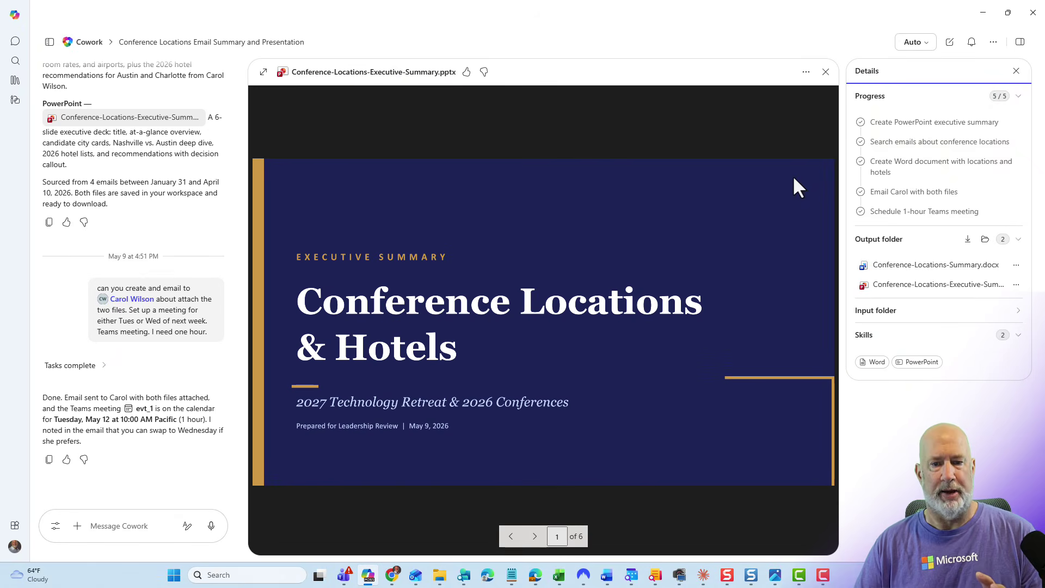
click(535, 537)
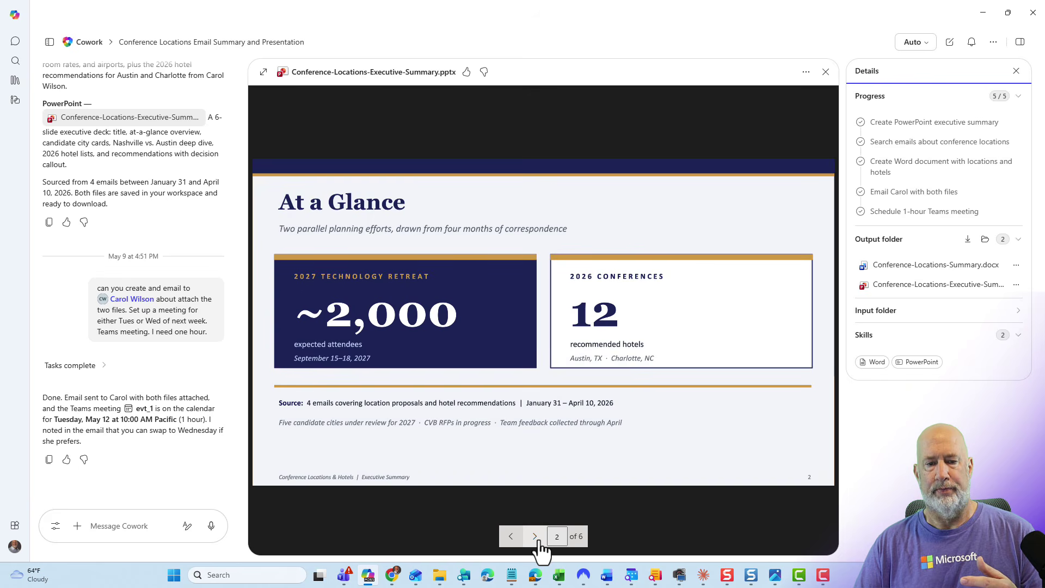
click(535, 536)
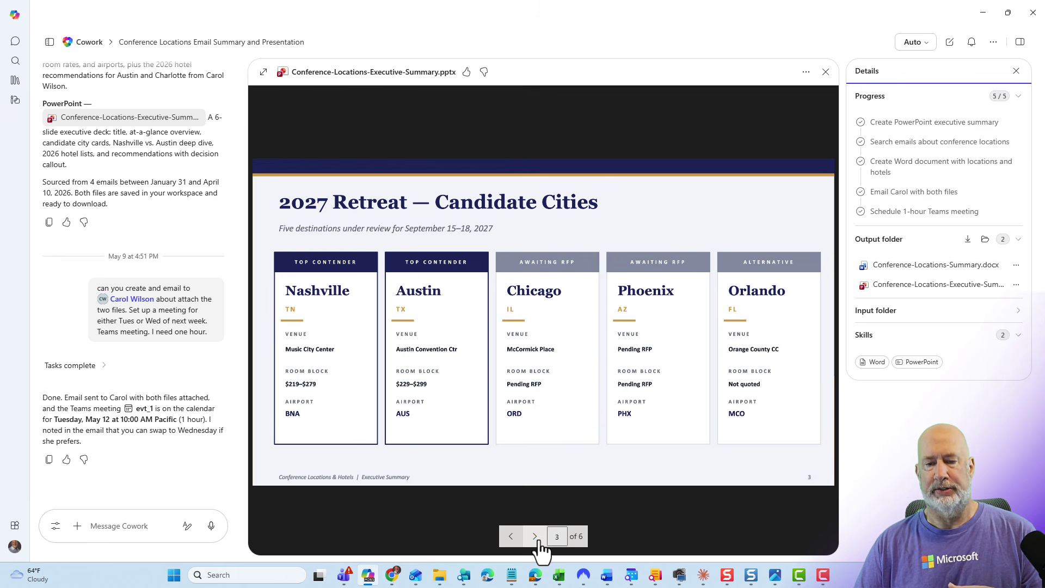
click(535, 538)
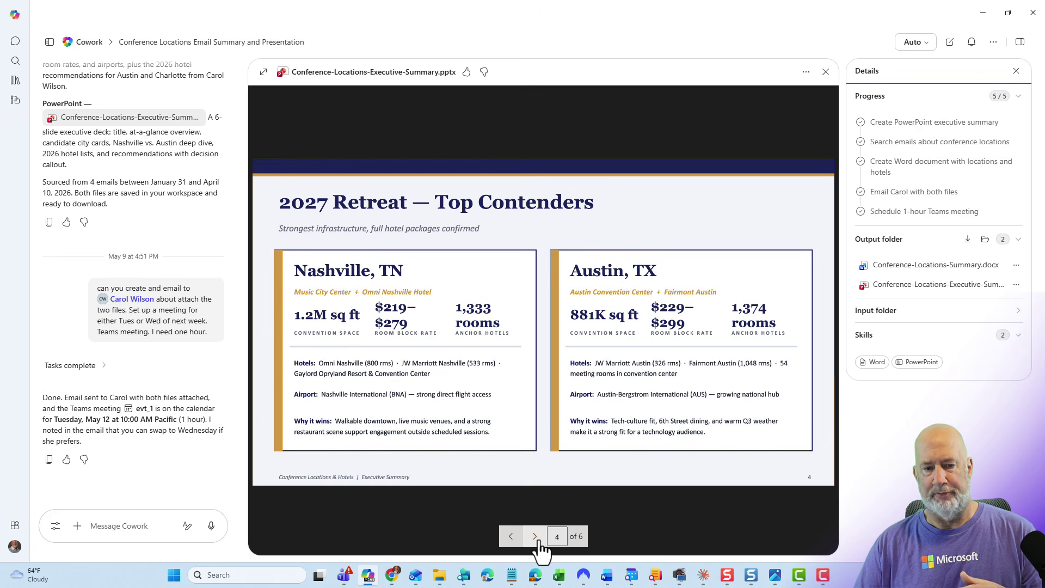
click(535, 538)
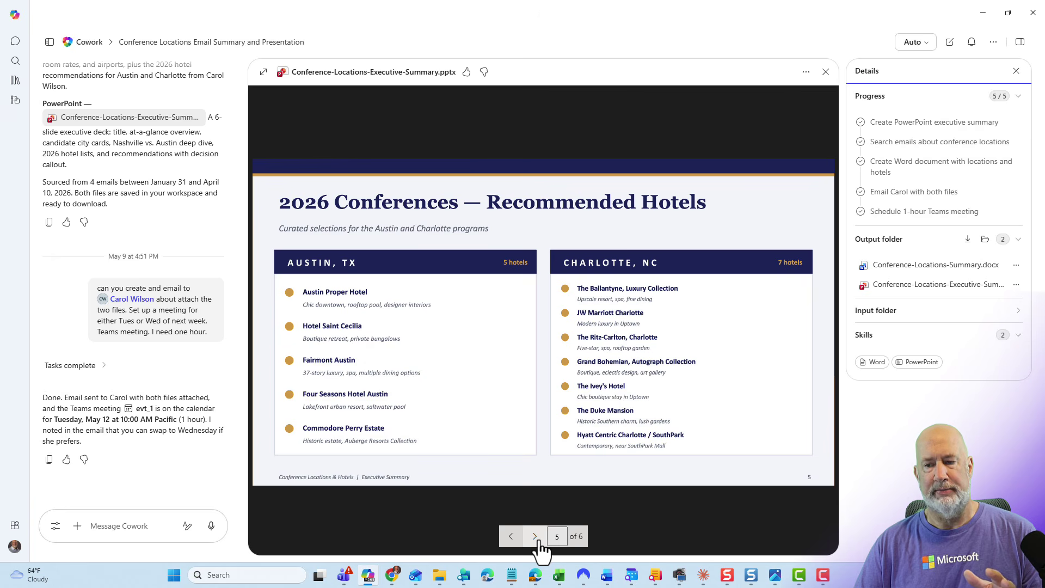
click(537, 538)
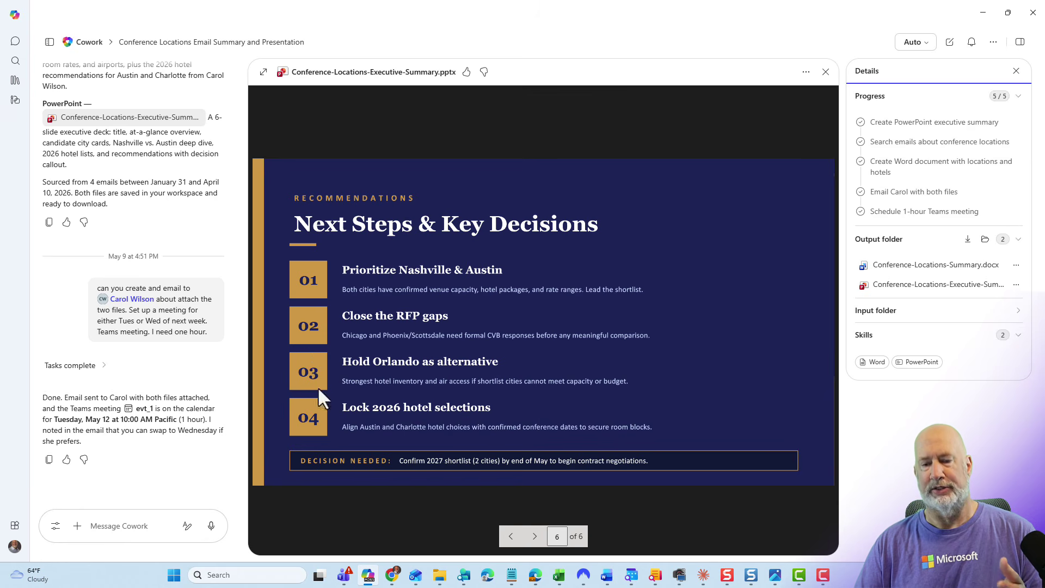
click(825, 72)
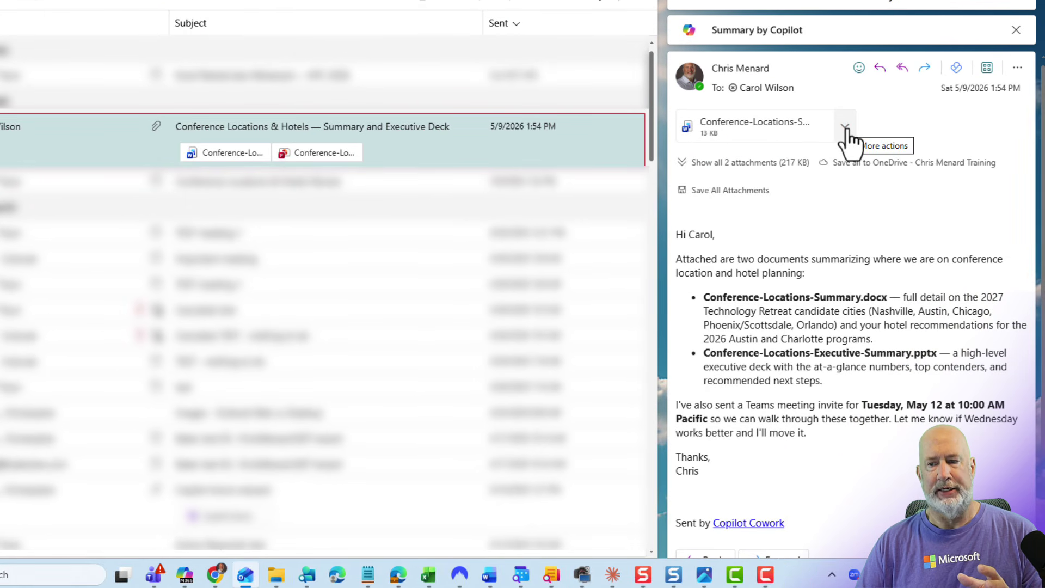
Show all attachments of the sent "Conference Locations & Hotels — Summary and Executive Deck" email and read its message body.
click(847, 129)
click(775, 163)
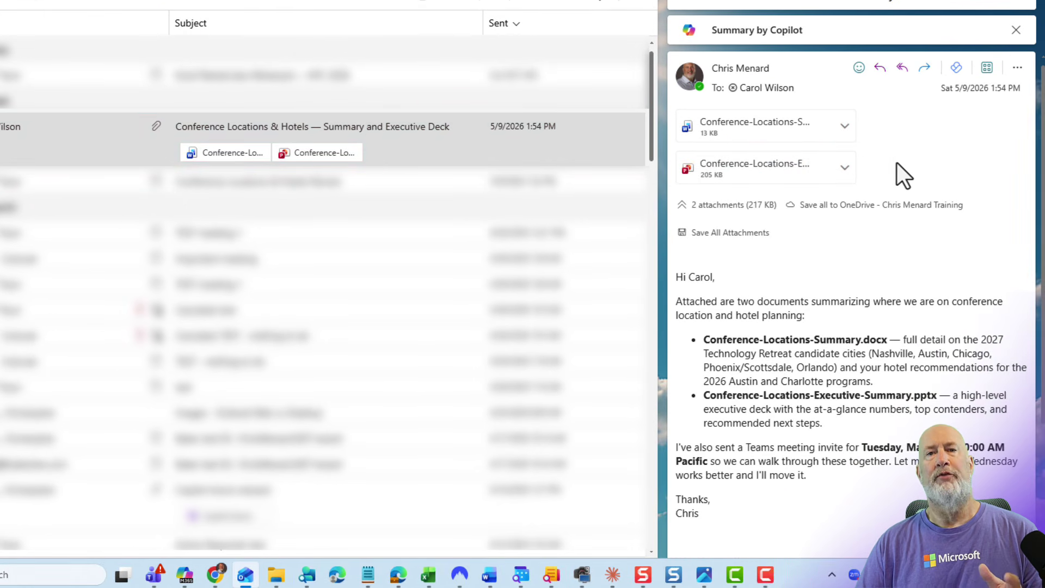
scroll(898, 166, down, 3)
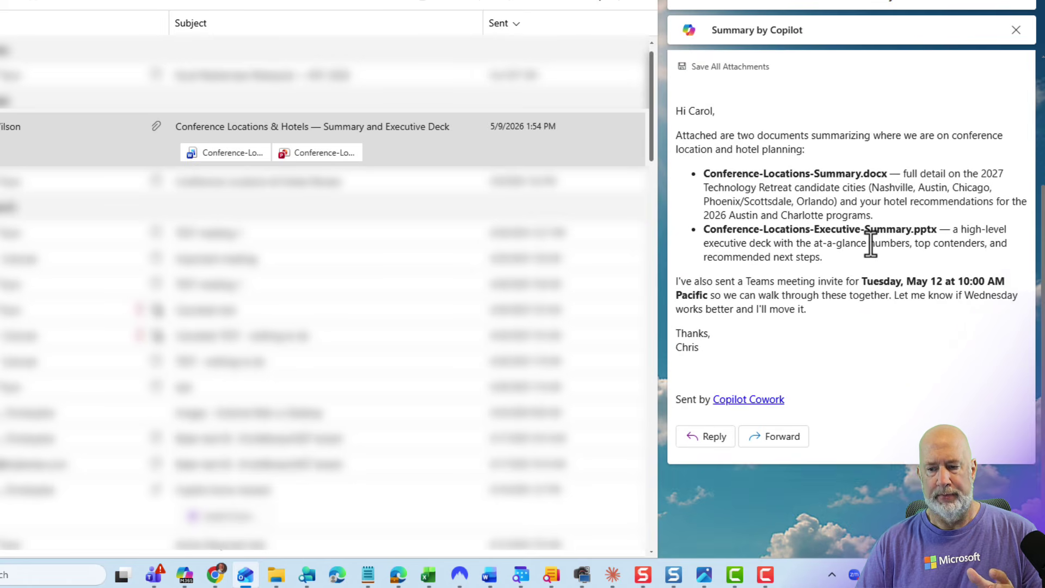
Open the "Conference Locations & Hotels Review" Teams meeting on Tuesday, May 12 at 10 AM from the calendar to examine its details.
click(512, 127)
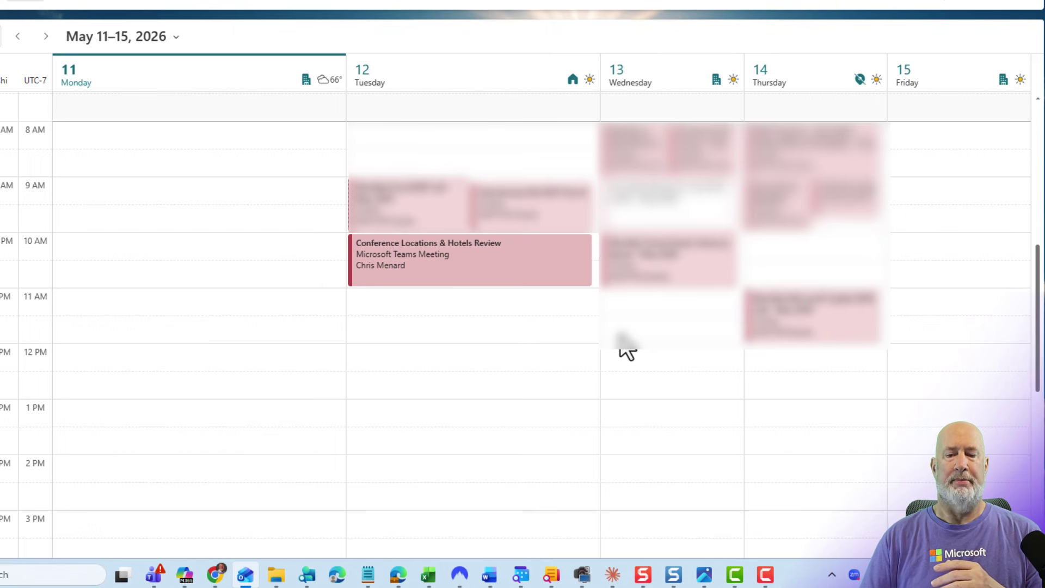
click(461, 256)
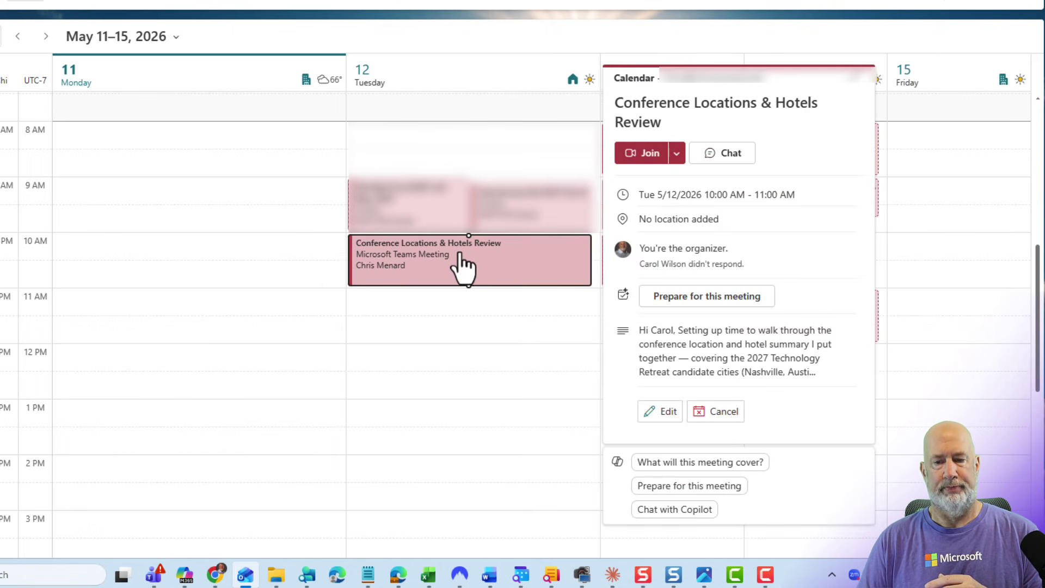
double_click(461, 257)
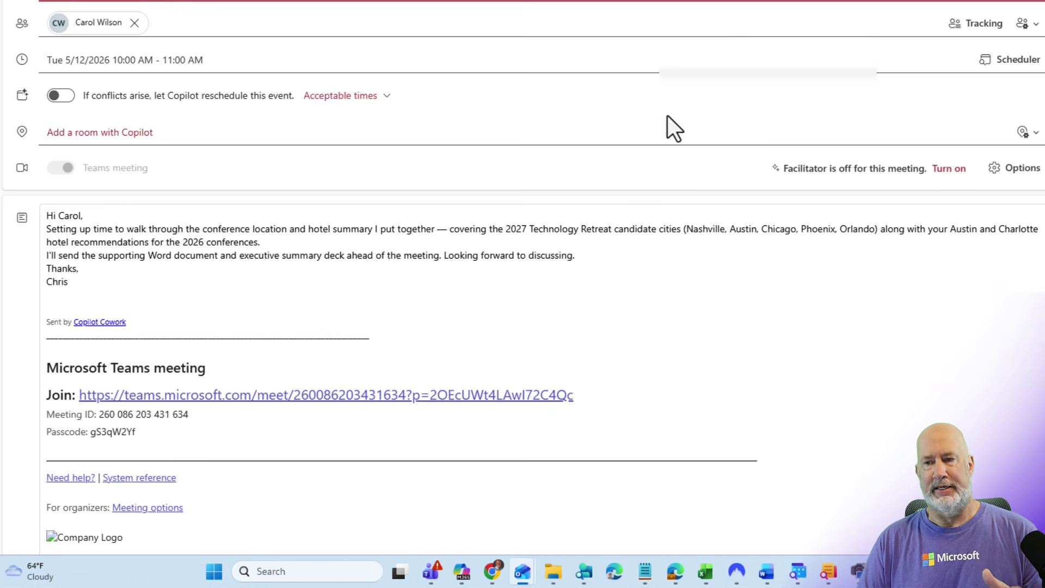